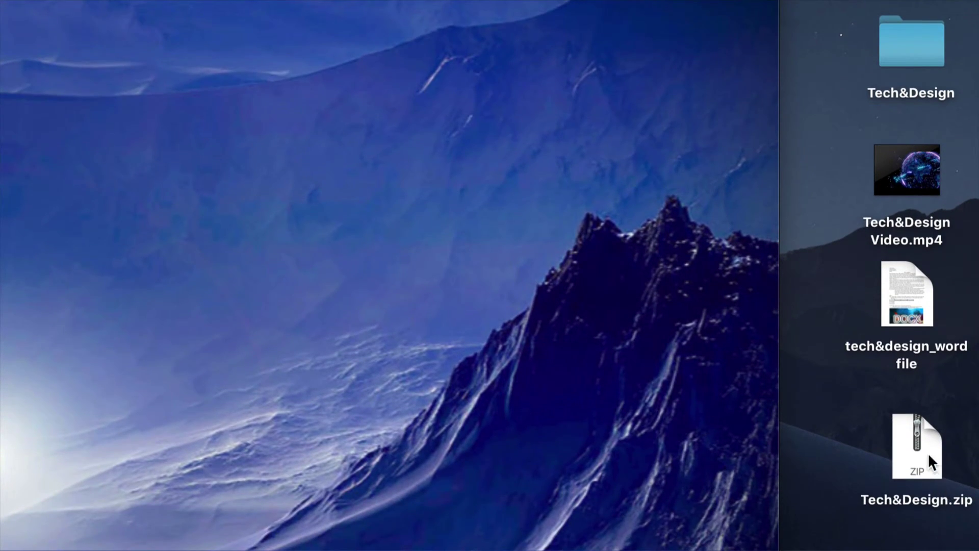
# Step: Send TECH&DESIGN.jpg from the desktop to the Trash with Command+Delete
pyautogui.moveTo(928, 452); pyautogui.dragTo(916, 416)
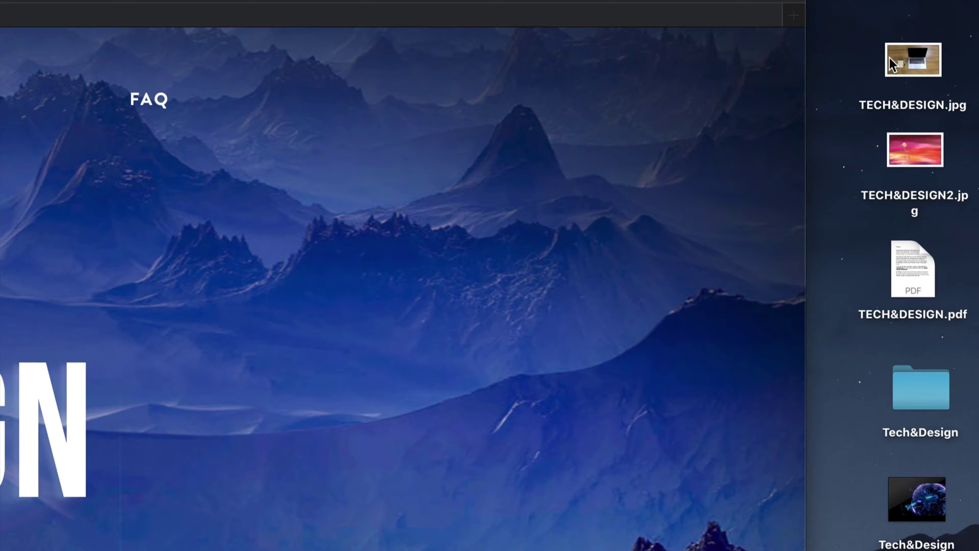
pyautogui.click(901, 60)
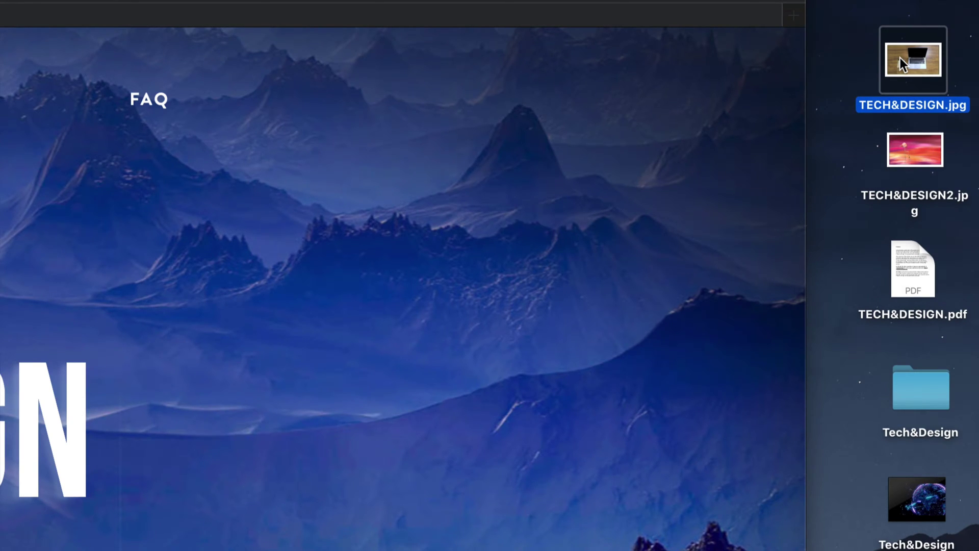
pyautogui.press('super+BackSpace')
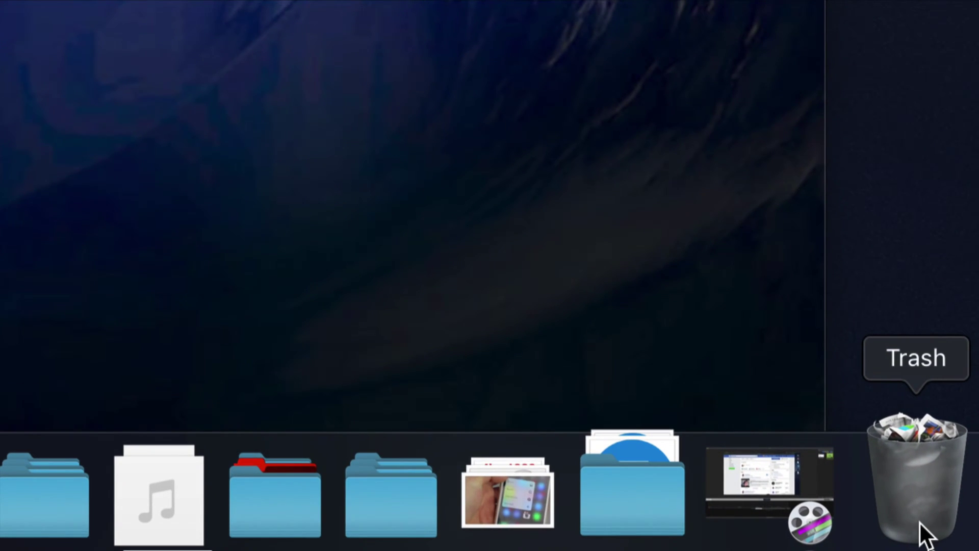
# Step: Choose Empty Trash from the Dock's Trash menu and confirm, erasing TECH&DESIGN.jpg
pyautogui.rightClick(919, 521)
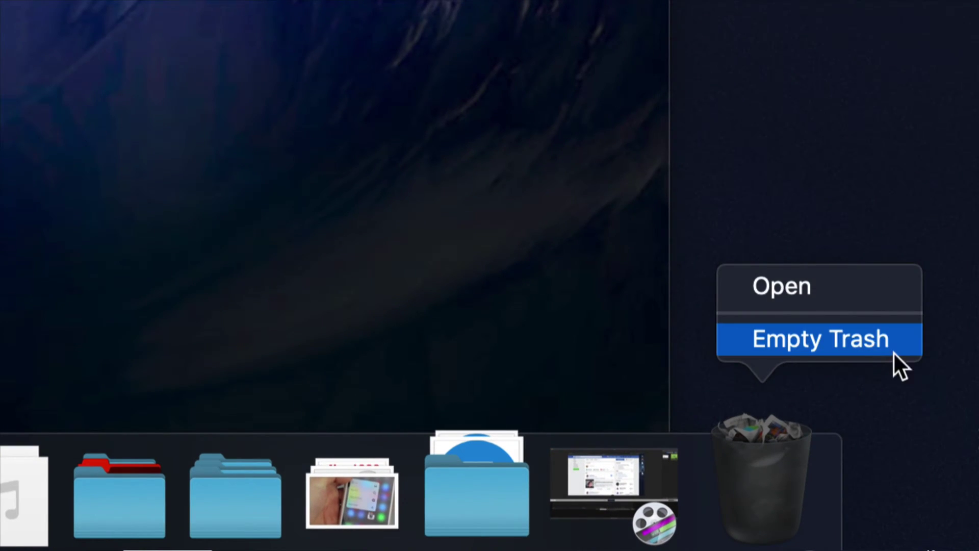
pyautogui.click(873, 339)
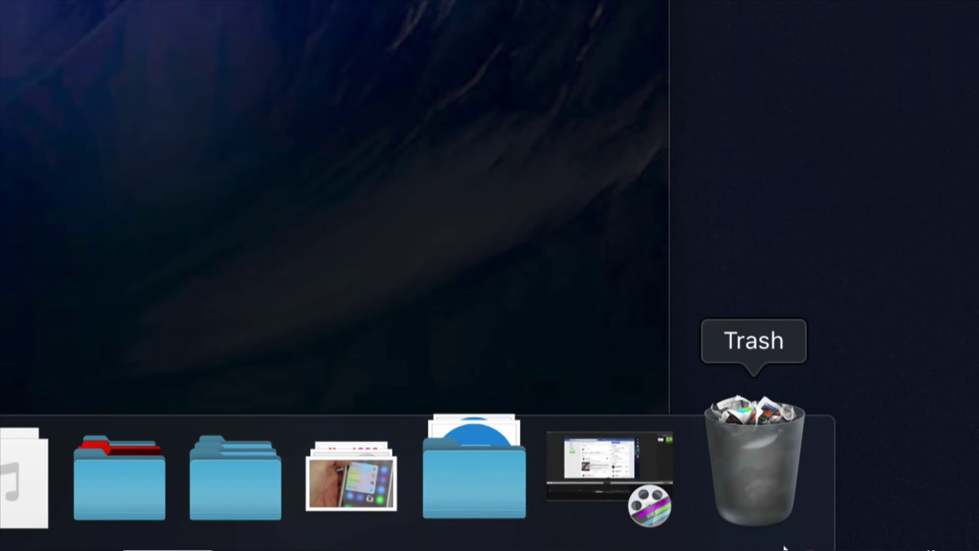
pyautogui.rightClick(760, 463)
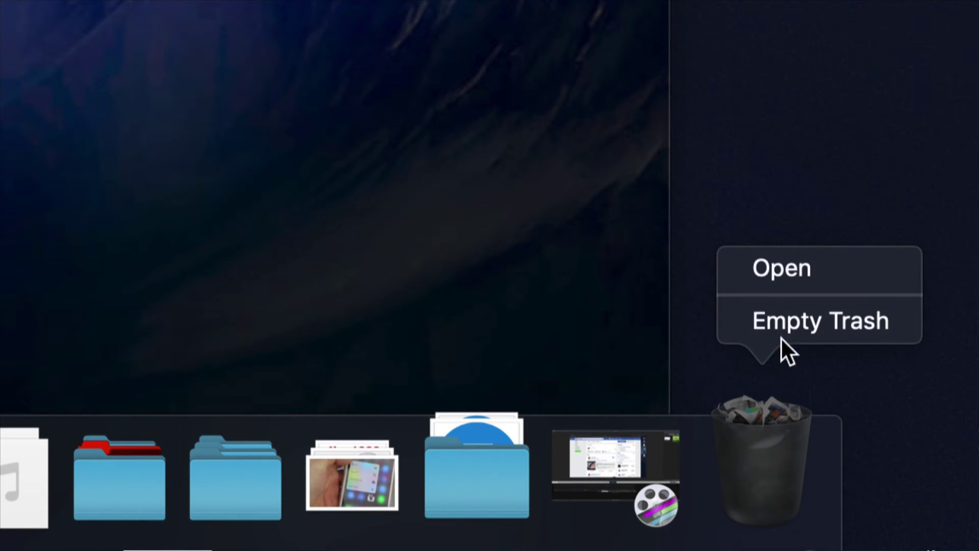
pyautogui.click(779, 314)
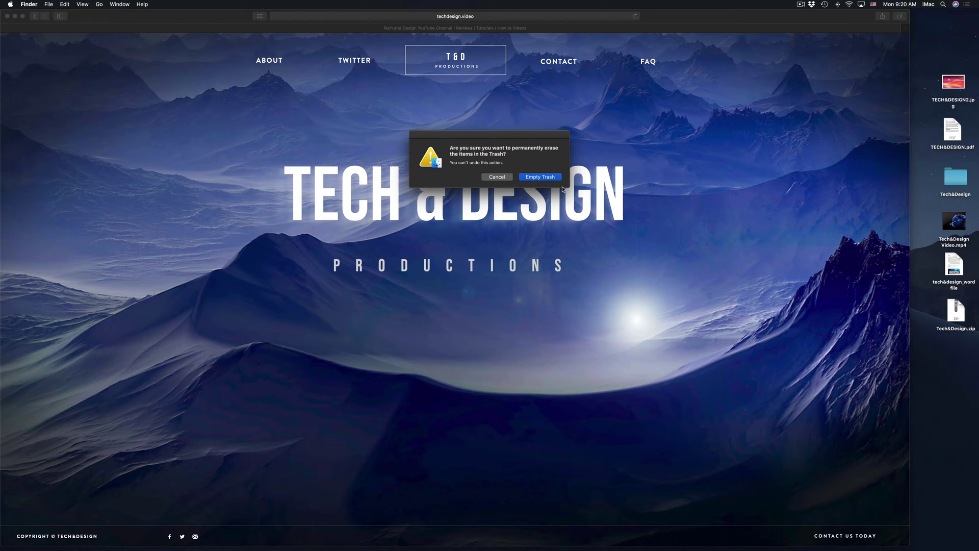
pyautogui.moveTo(535, 138); pyautogui.dragTo(684, 161)
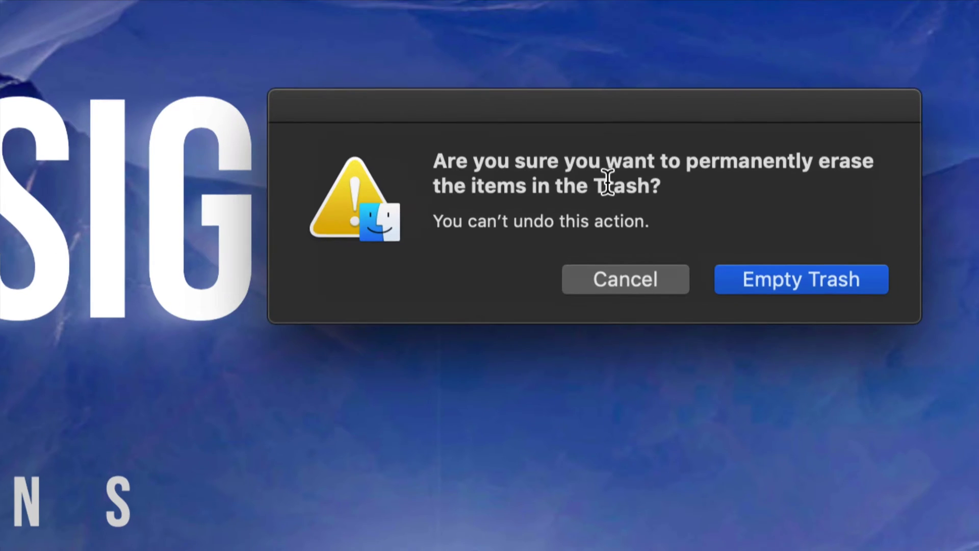
pyautogui.moveTo(701, 112); pyautogui.dragTo(649, 124)
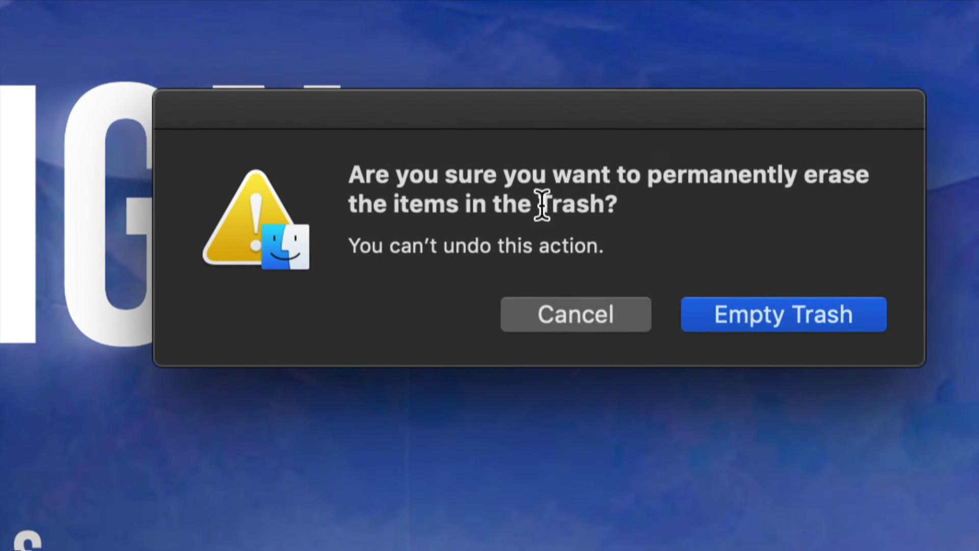
pyautogui.click(783, 325)
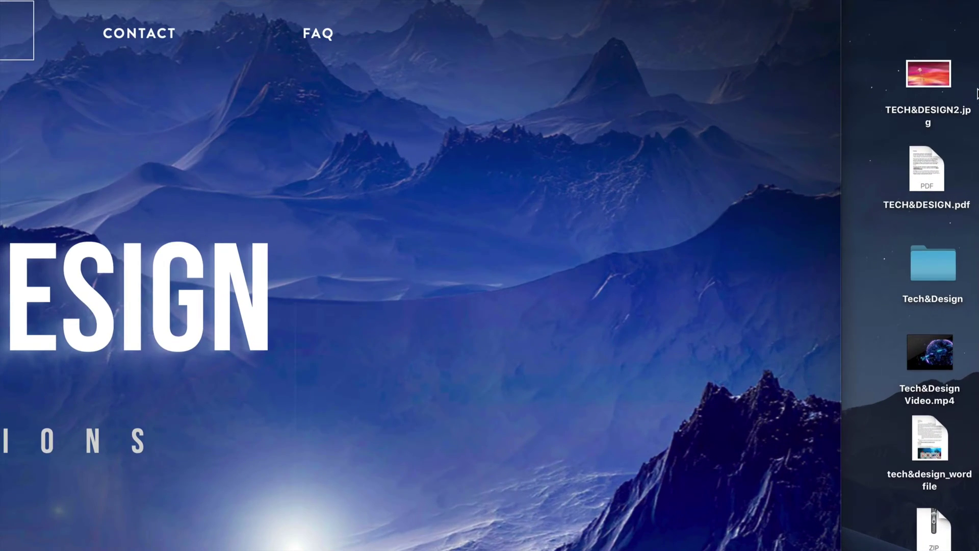
# Step: Select TECH&DESIGN2.jpg and TECH&DESIGN.pdf and move both to the Trash via the context menu
pyautogui.moveTo(966, 67)
pyautogui.mouseDown()
pyautogui.moveTo(903, 213)
pyautogui.moveTo(889, 218)
pyautogui.mouseUp()
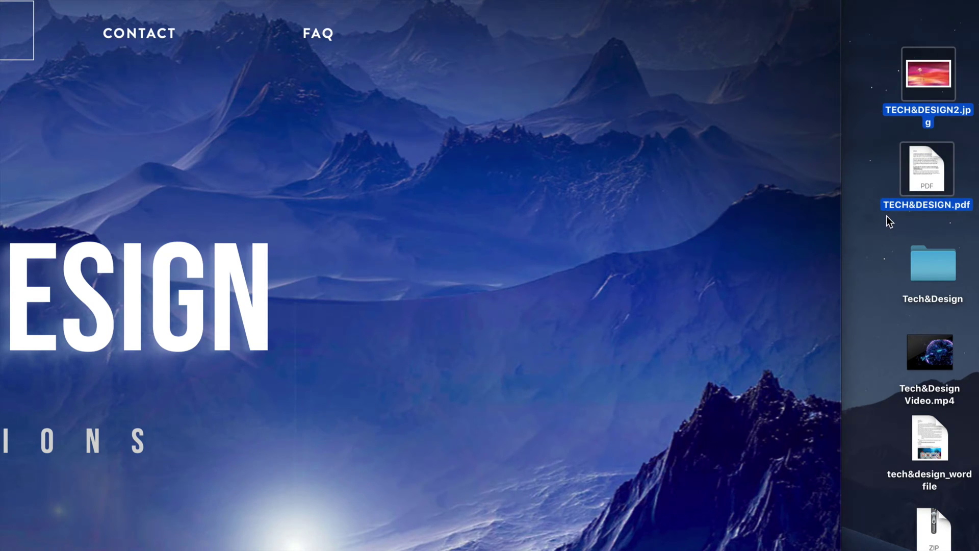
pyautogui.rightClick(909, 79)
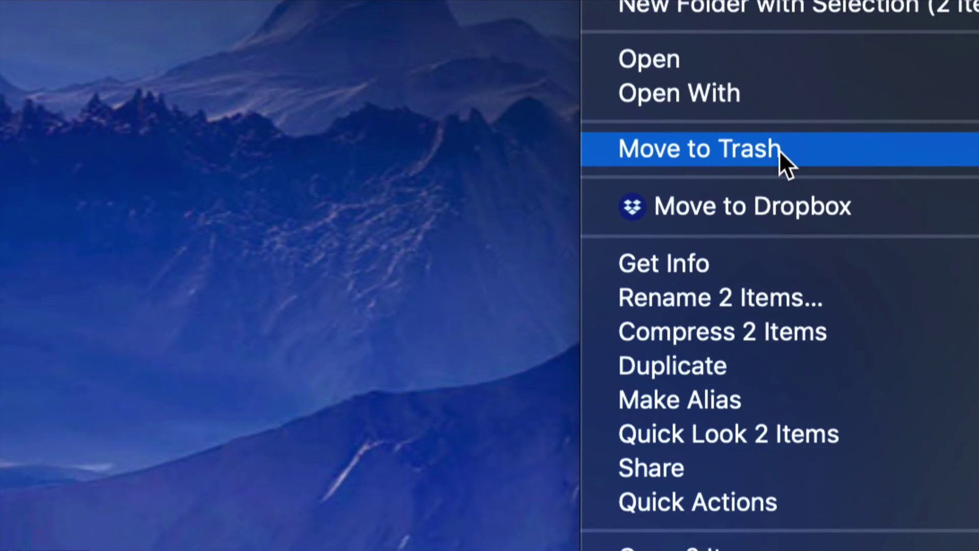
pyautogui.click(779, 151)
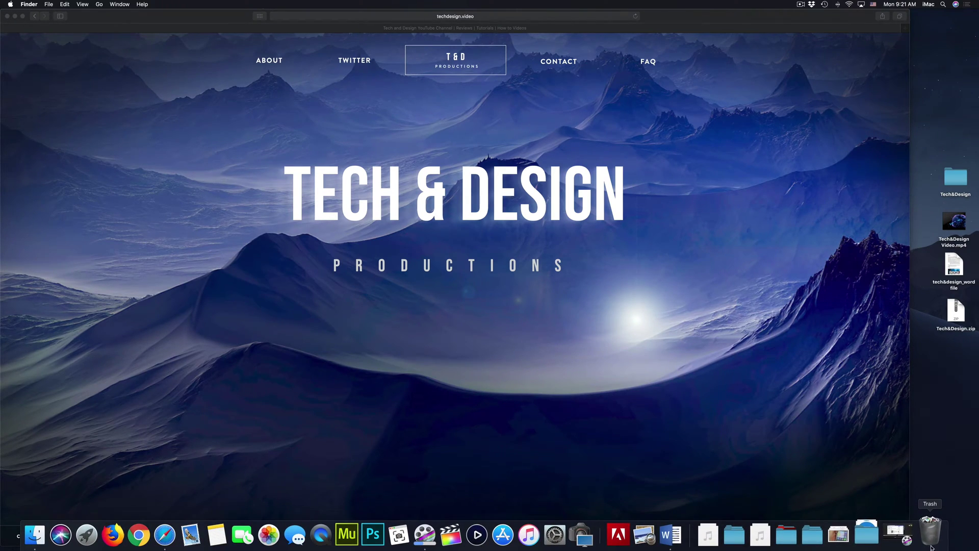
# Step: Empty the Trash from its Dock menu and confirm the permanent erase
pyautogui.rightClick(930, 534)
pyautogui.click(943, 500)
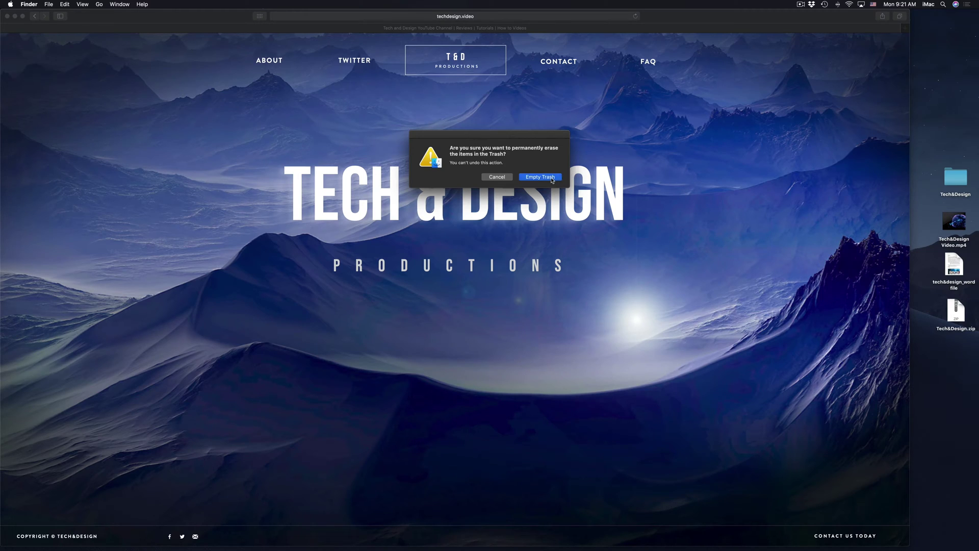
pyautogui.click(541, 177)
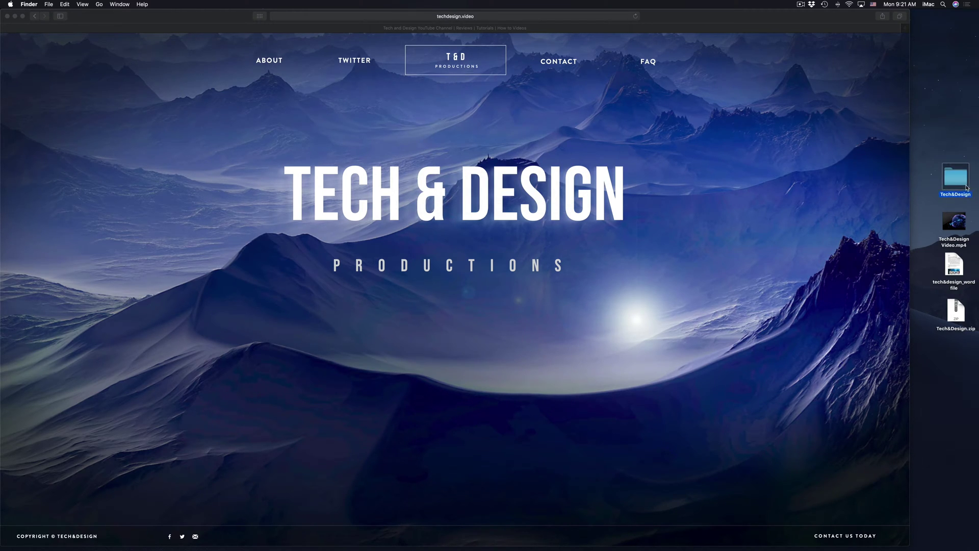
# Step: Drag the Tech&Design folder and Tech&Design Video.mp4 onto the Trash in the Dock
pyautogui.moveTo(956, 178); pyautogui.dragTo(942, 80)
pyautogui.moveTo(957, 223); pyautogui.dragTo(942, 122)
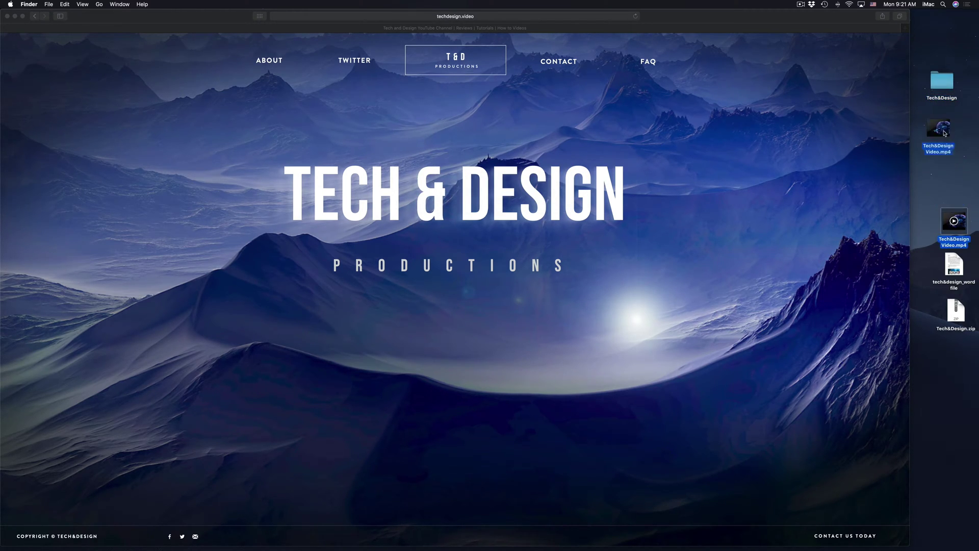
pyautogui.moveTo(947, 87); pyautogui.dragTo(951, 62)
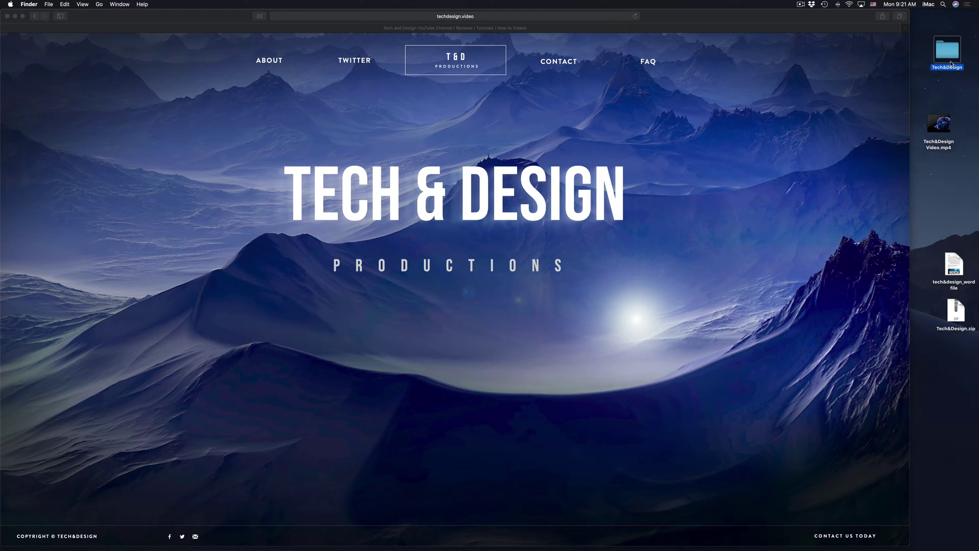
pyautogui.click(972, 52)
pyautogui.moveTo(952, 51)
pyautogui.mouseDown()
pyautogui.moveTo(892, 542)
pyautogui.moveTo(933, 537)
pyautogui.mouseUp()
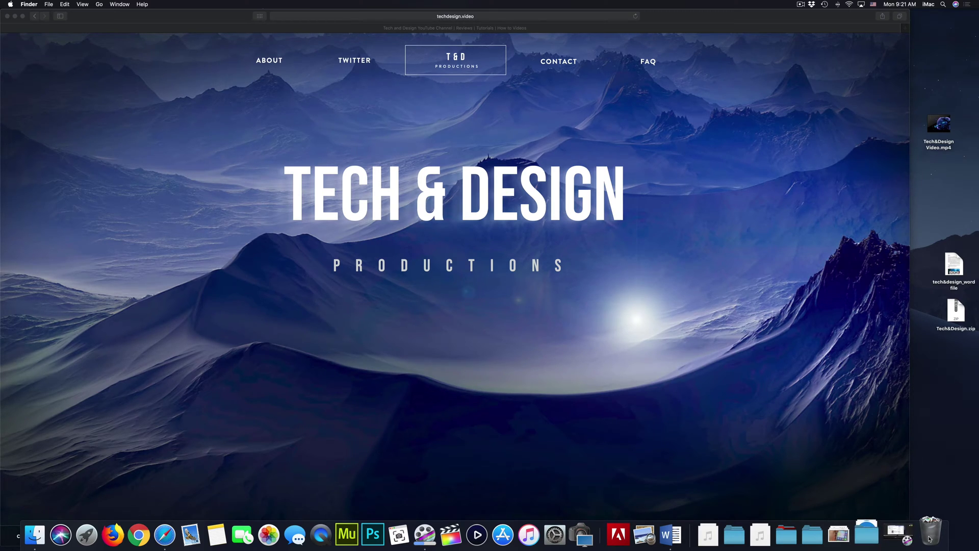
pyautogui.moveTo(941, 124); pyautogui.dragTo(933, 532)
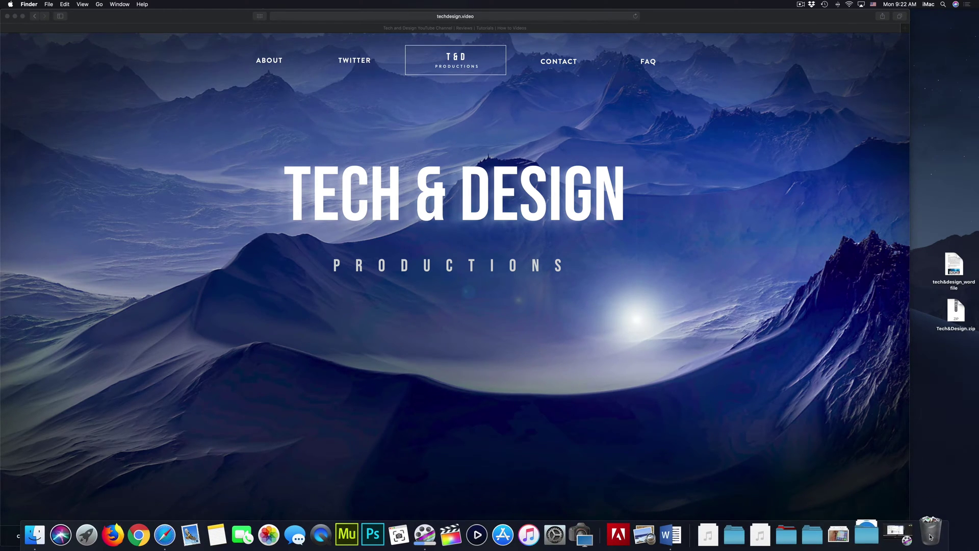
# Step: Empty the Trash from its window and confirm, erasing the video and the Tech&Design folder
pyautogui.click(931, 531)
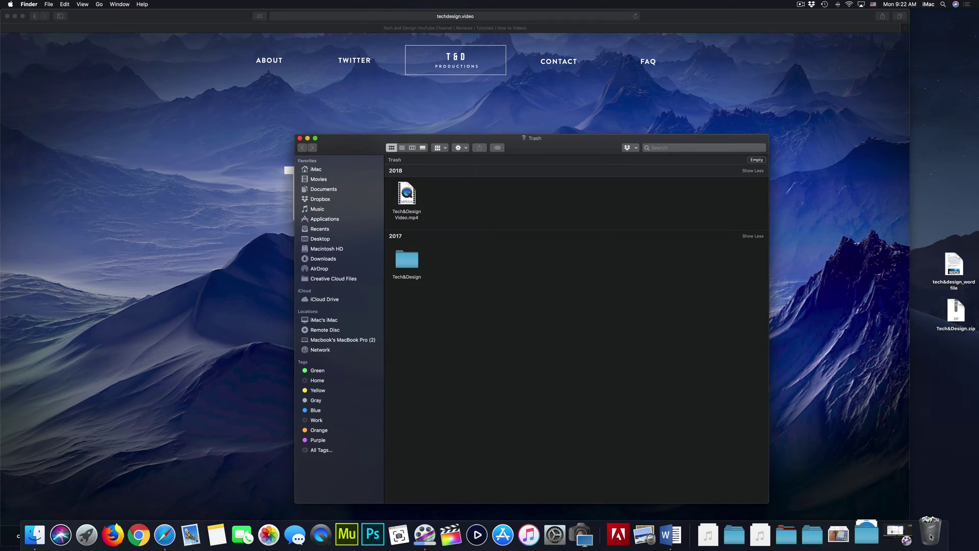
pyautogui.moveTo(535, 142)
pyautogui.mouseDown()
pyautogui.moveTo(596, 117)
pyautogui.moveTo(641, 121)
pyautogui.mouseUp()
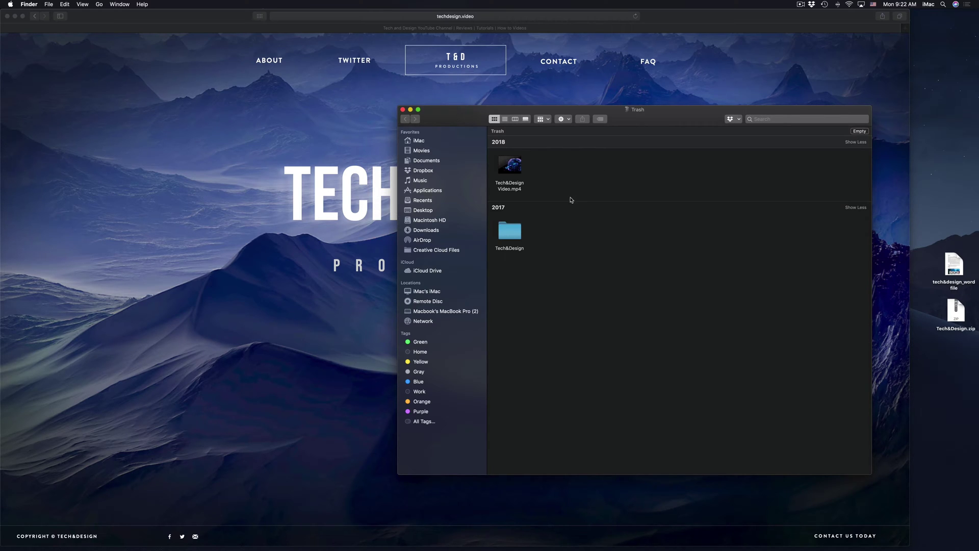
pyautogui.moveTo(659, 117); pyautogui.dragTo(623, 148)
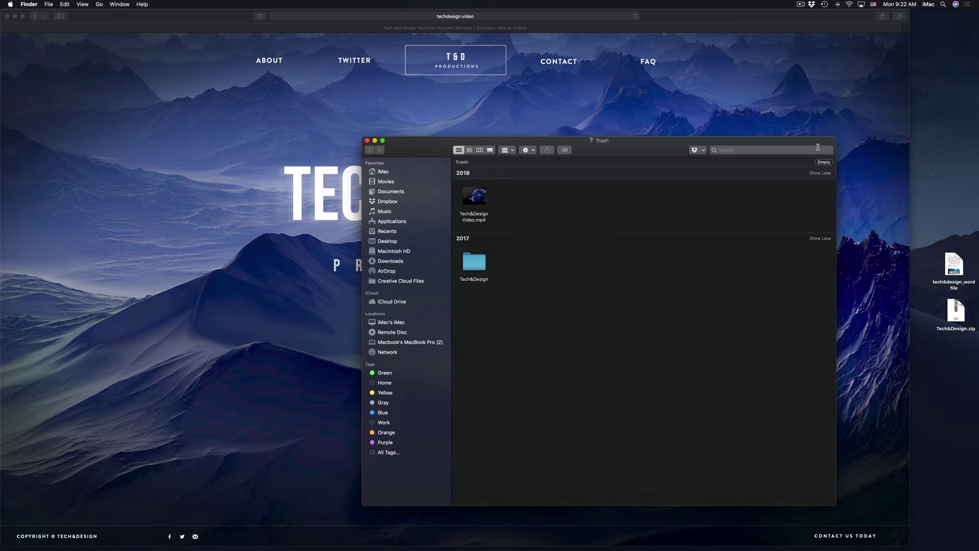
pyautogui.moveTo(818, 148); pyautogui.dragTo(807, 141)
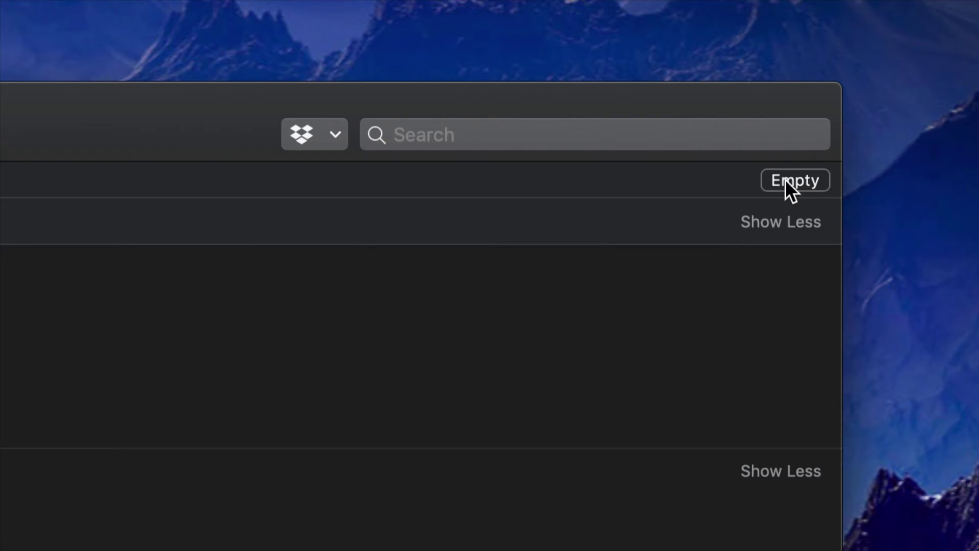
pyautogui.click(794, 182)
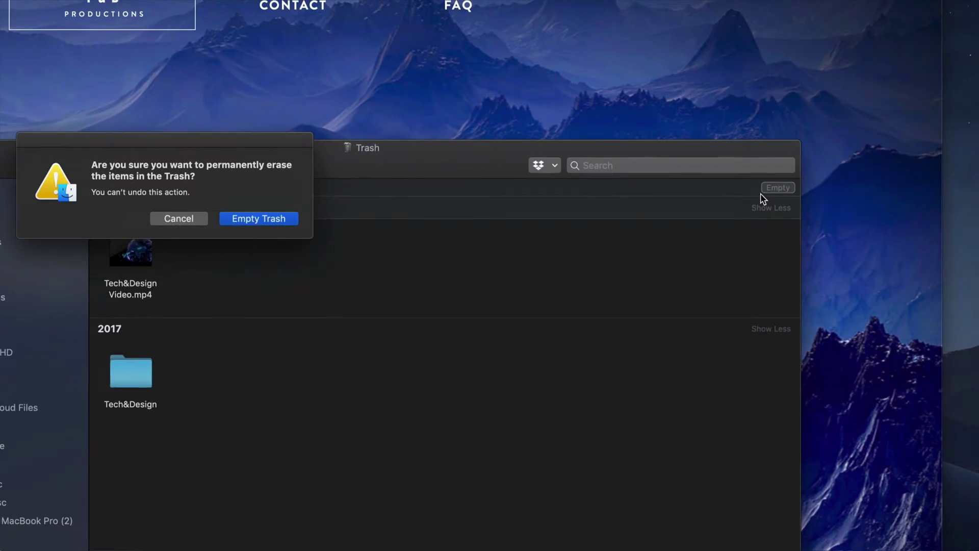
pyautogui.moveTo(233, 159); pyautogui.dragTo(447, 177)
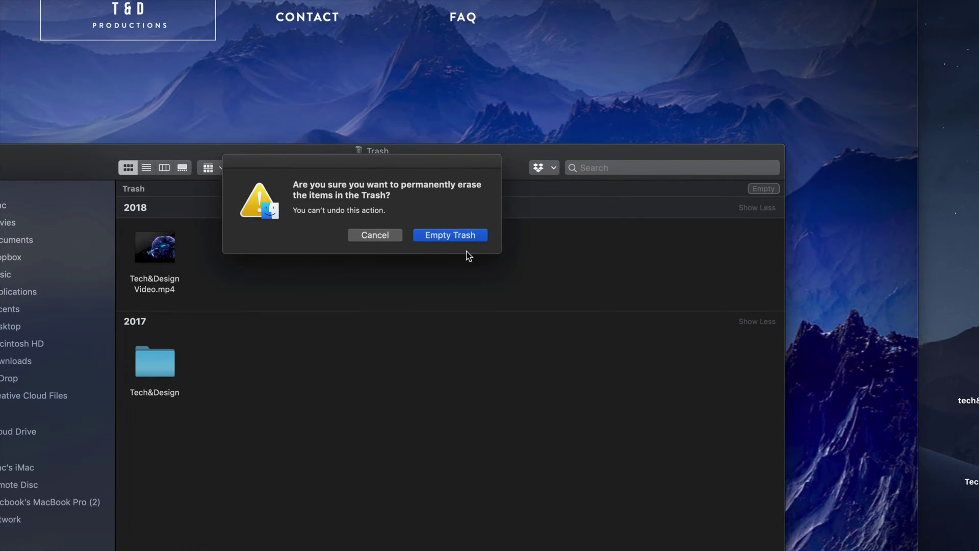
pyautogui.click(465, 240)
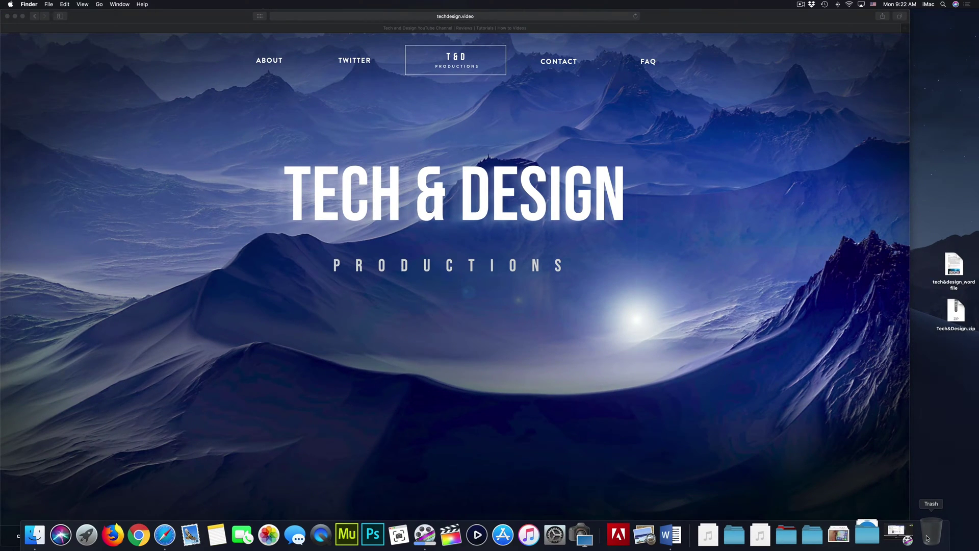
# Step: Open the Trash window from the Dock and move it lower and right
pyautogui.click(928, 538)
pyautogui.moveTo(640, 143)
pyautogui.mouseDown()
pyautogui.moveTo(628, 190)
pyautogui.moveTo(649, 145)
pyautogui.mouseUp()
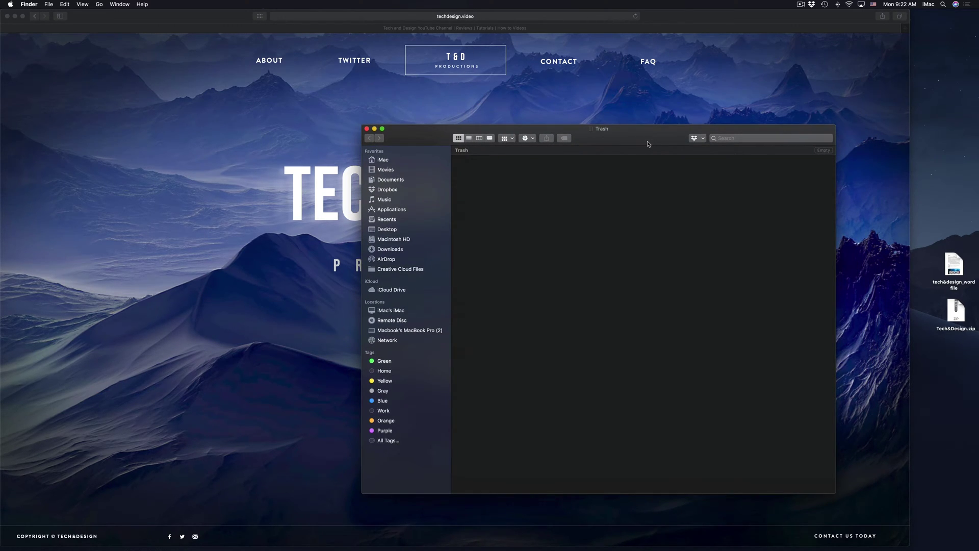
pyautogui.moveTo(648, 142); pyautogui.dragTo(654, 183)
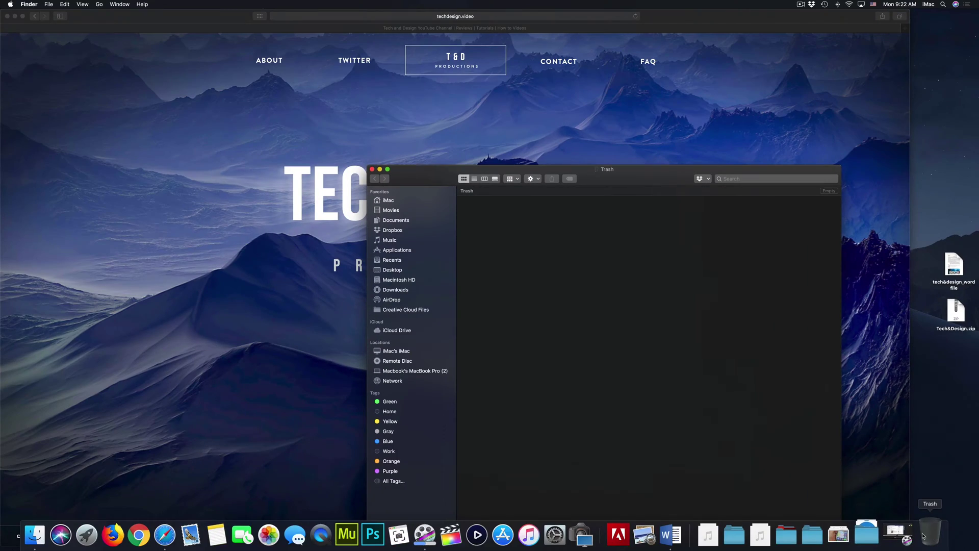
pyautogui.moveTo(669, 136); pyautogui.dragTo(731, 161)
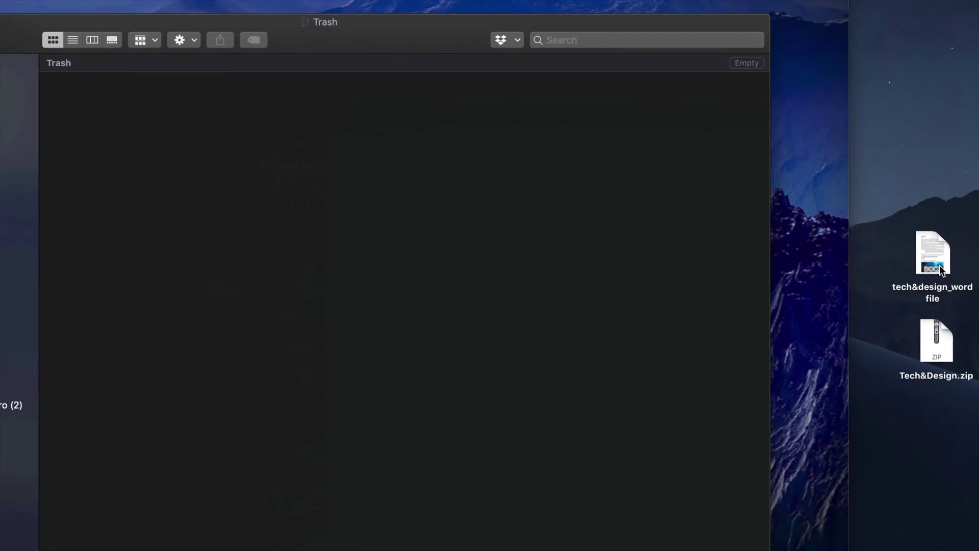
# Step: Drag the tech&design_word document and Tech&Design.zip into the Trash window
pyautogui.moveTo(954, 266); pyautogui.dragTo(881, 274)
pyautogui.moveTo(786, 272); pyautogui.dragTo(437, 153)
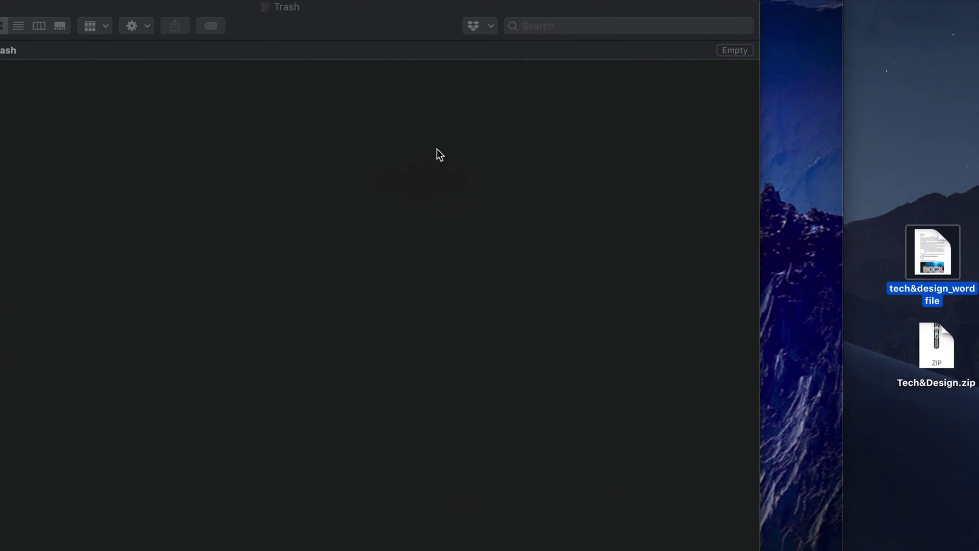
pyautogui.moveTo(937, 348)
pyautogui.mouseDown()
pyautogui.moveTo(901, 368)
pyautogui.moveTo(291, 184)
pyautogui.mouseUp()
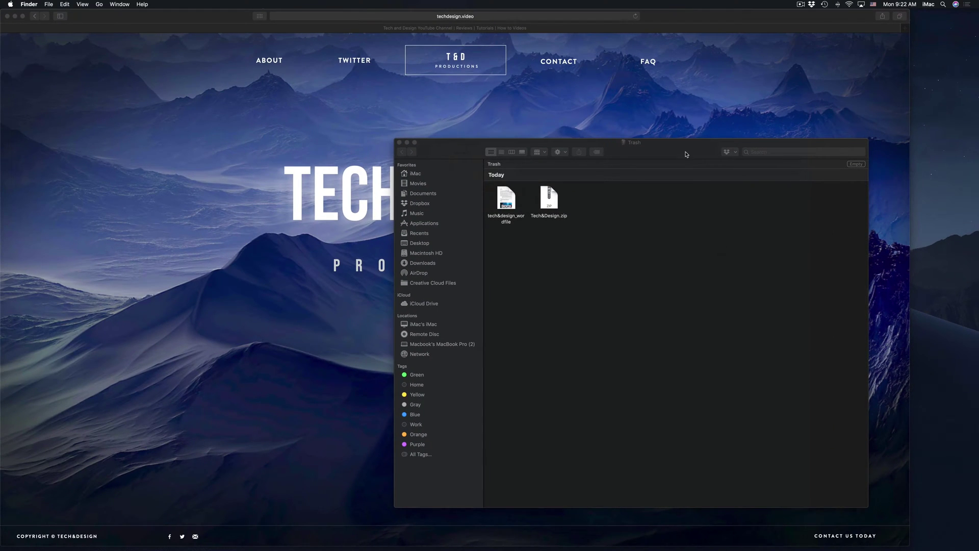
pyautogui.moveTo(686, 146); pyautogui.dragTo(602, 142)
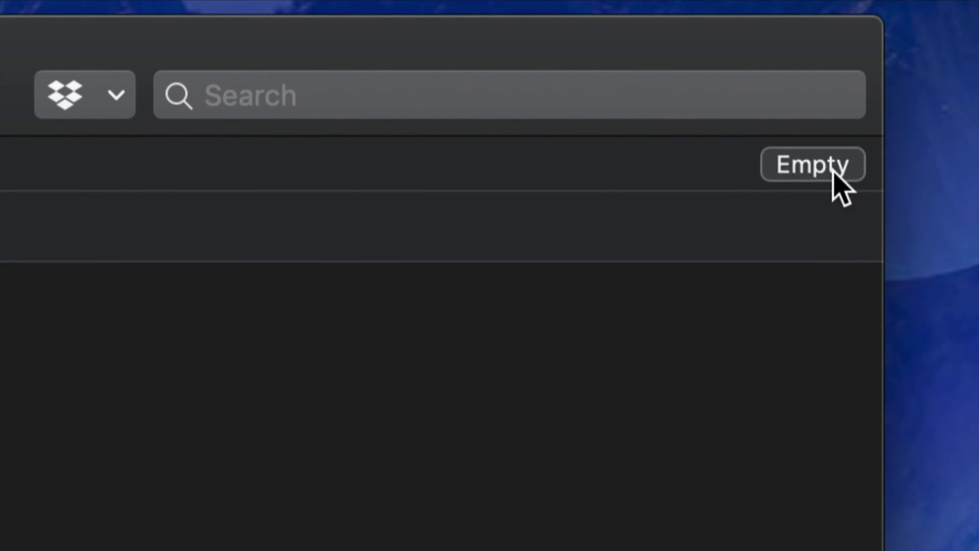
# Step: Empty the Trash window and confirm, erasing the Word document and zip archive
pyautogui.click(823, 172)
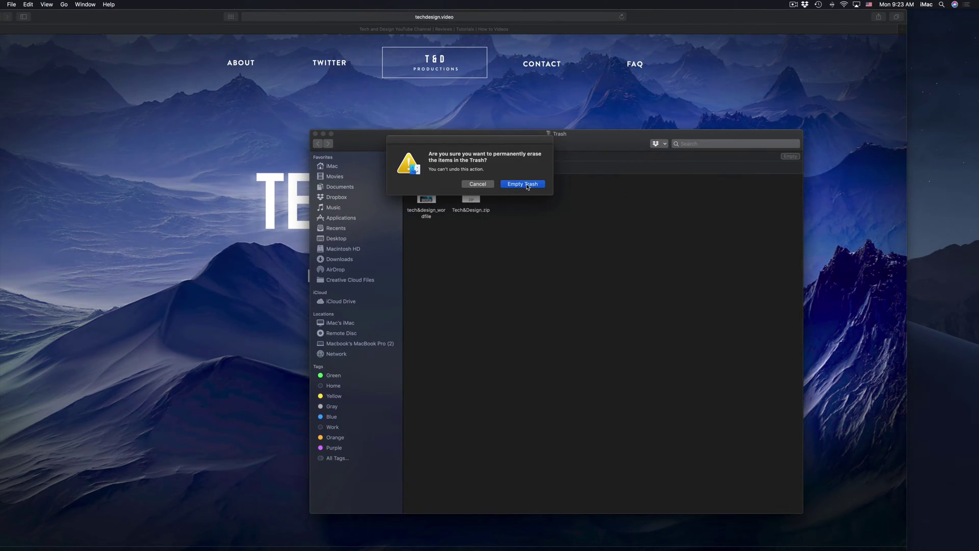
pyautogui.click(523, 184)
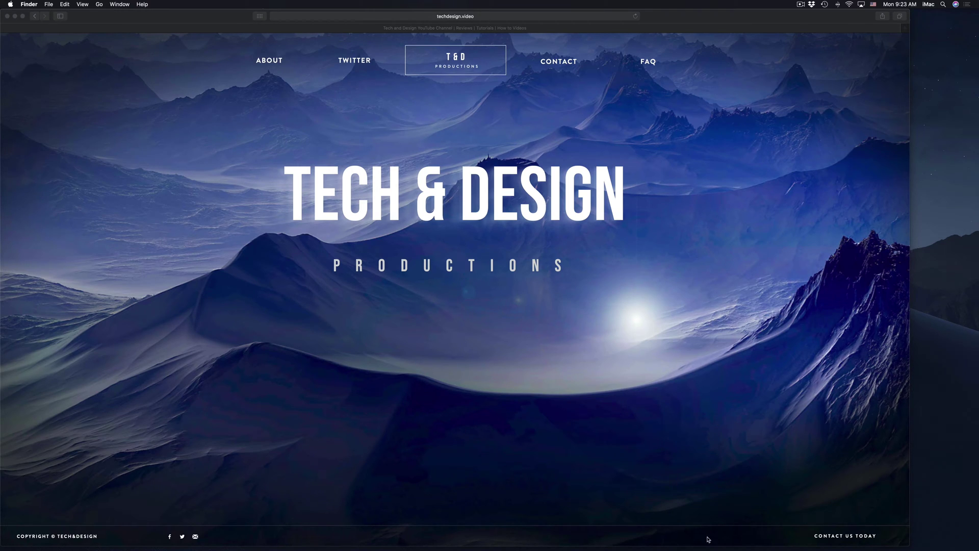
pyautogui.moveTo(558, 528)
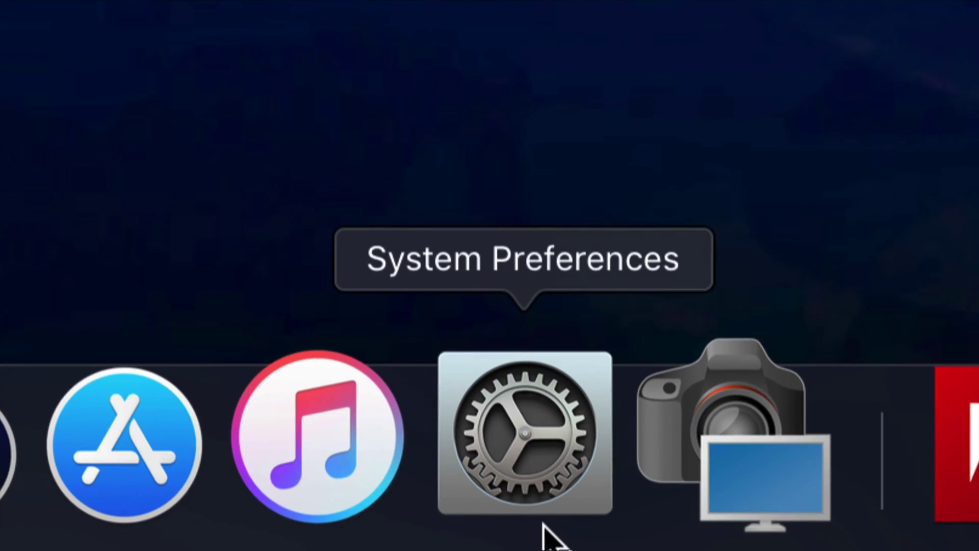
# Step: Launch System Preferences from the Dock, then bring up Spotlight search
pyautogui.click(552, 536)
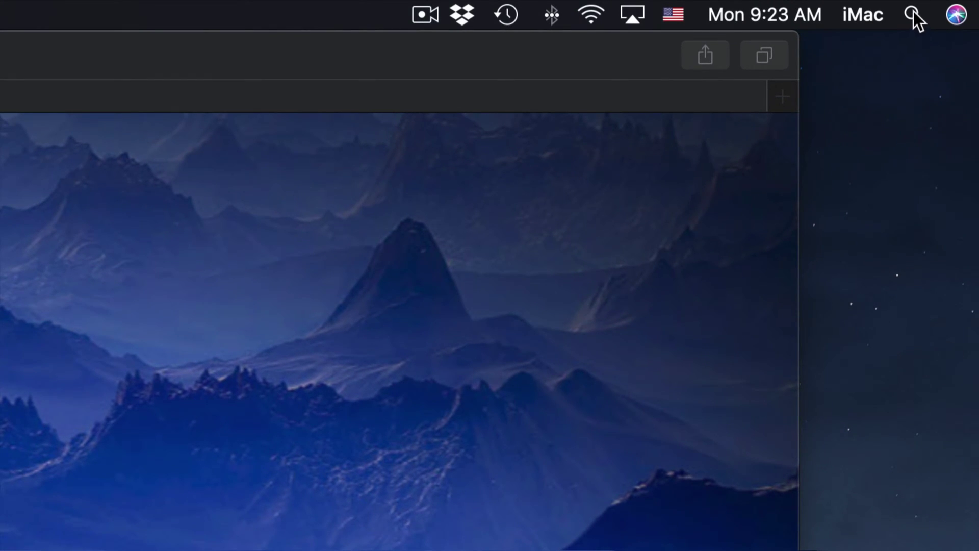
pyautogui.click(914, 12)
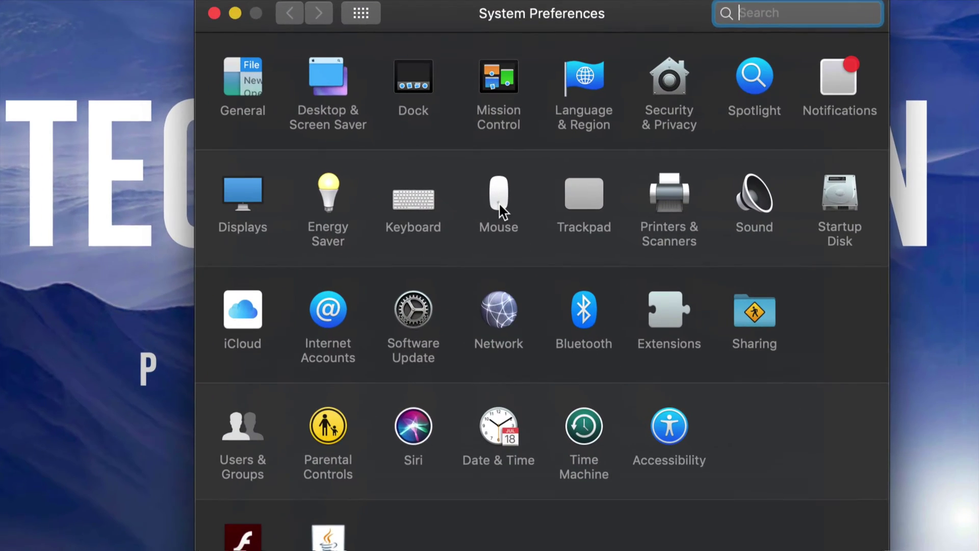
pyautogui.click(589, 201)
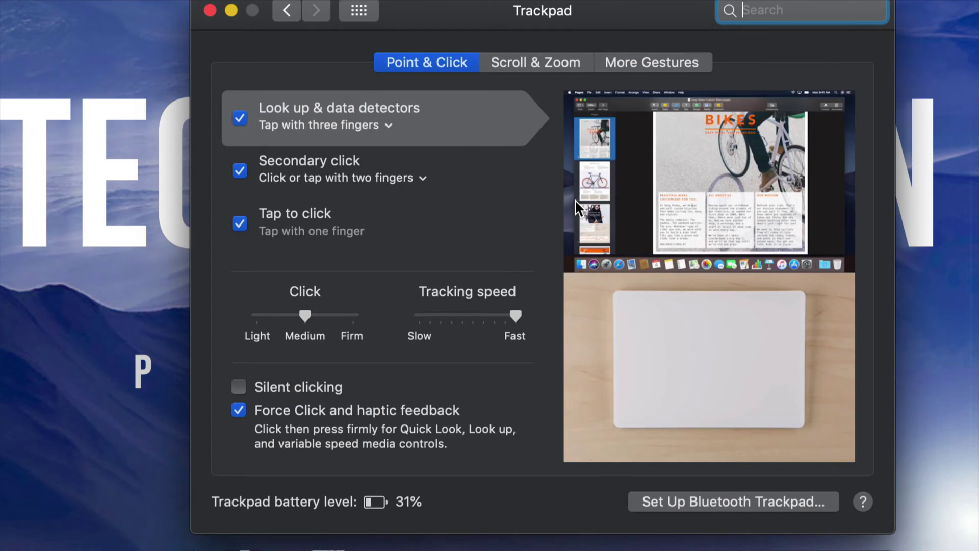
pyautogui.click(501, 188)
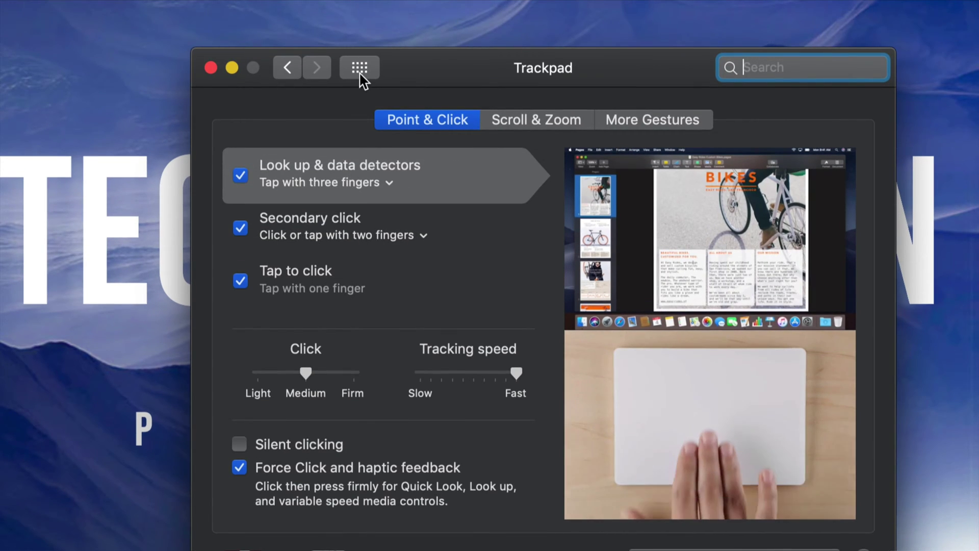
pyautogui.click(361, 68)
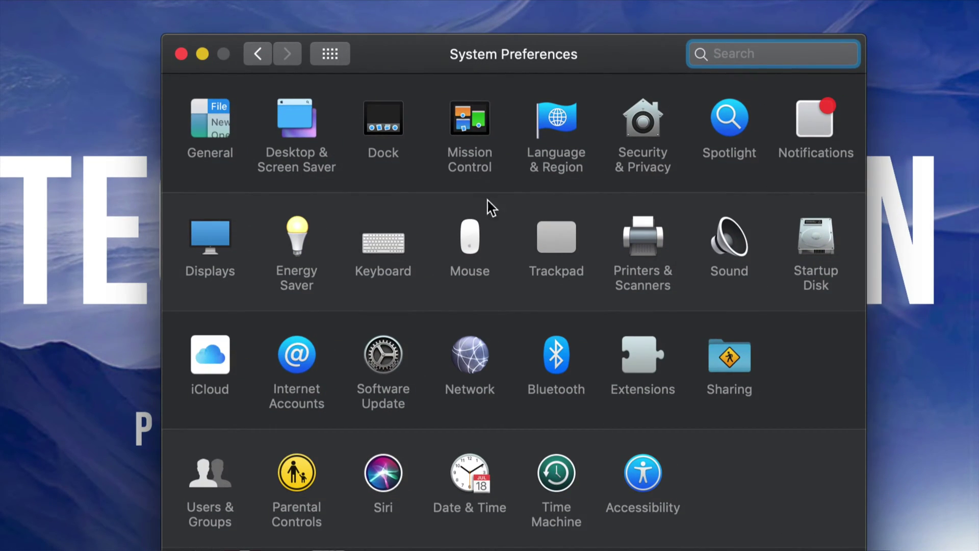
pyautogui.click(474, 234)
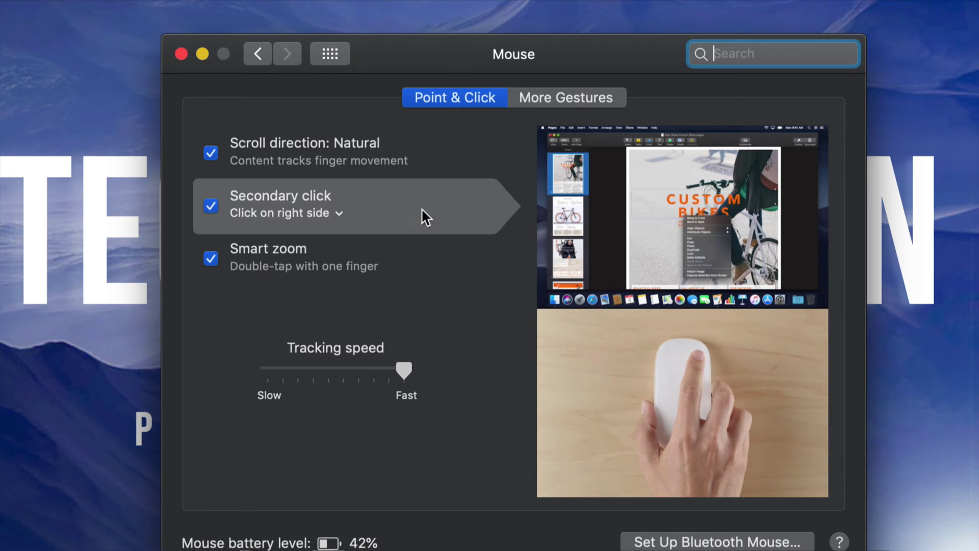
pyautogui.click(209, 205)
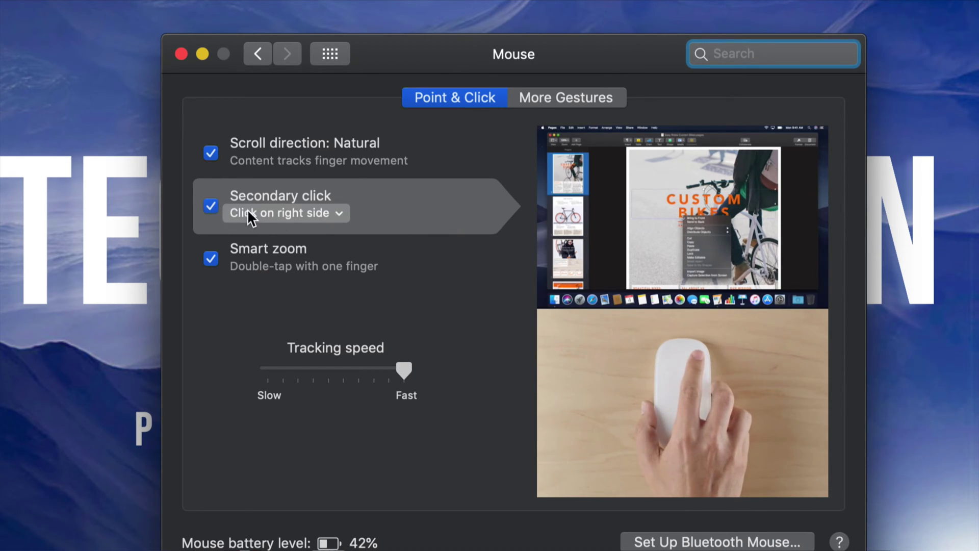
pyautogui.click(329, 53)
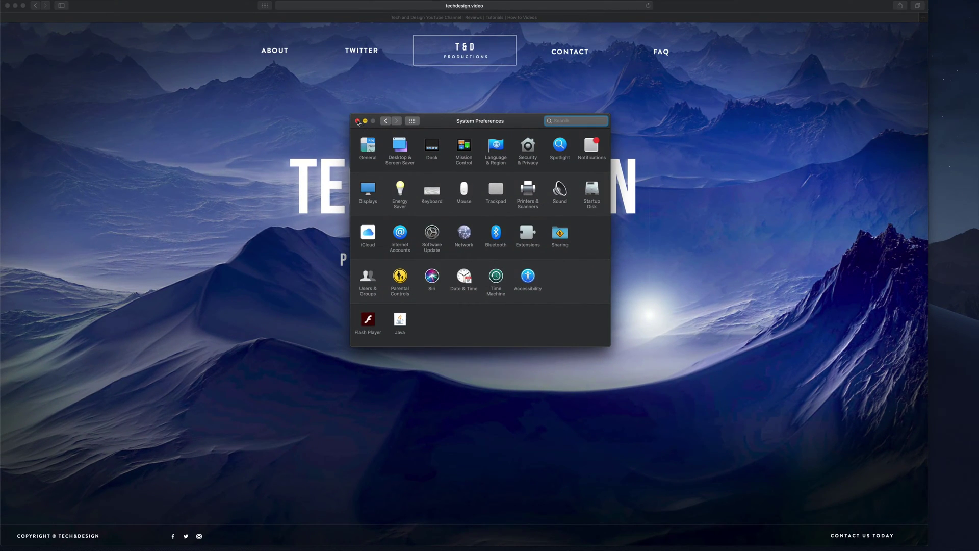
# Step: Close System Preferences, then bring up and dismiss the desktop's secondary-click menu
pyautogui.click(357, 121)
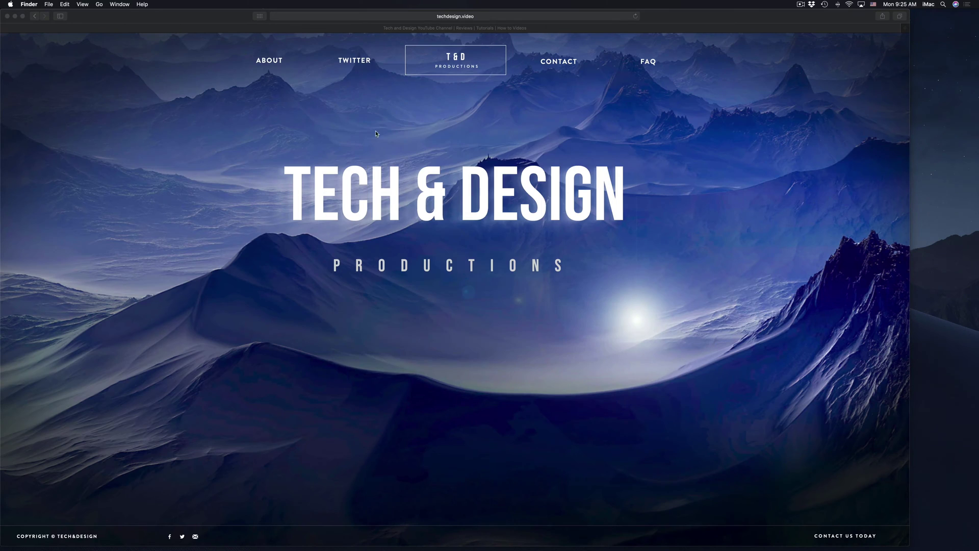
pyautogui.rightClick(928, 73)
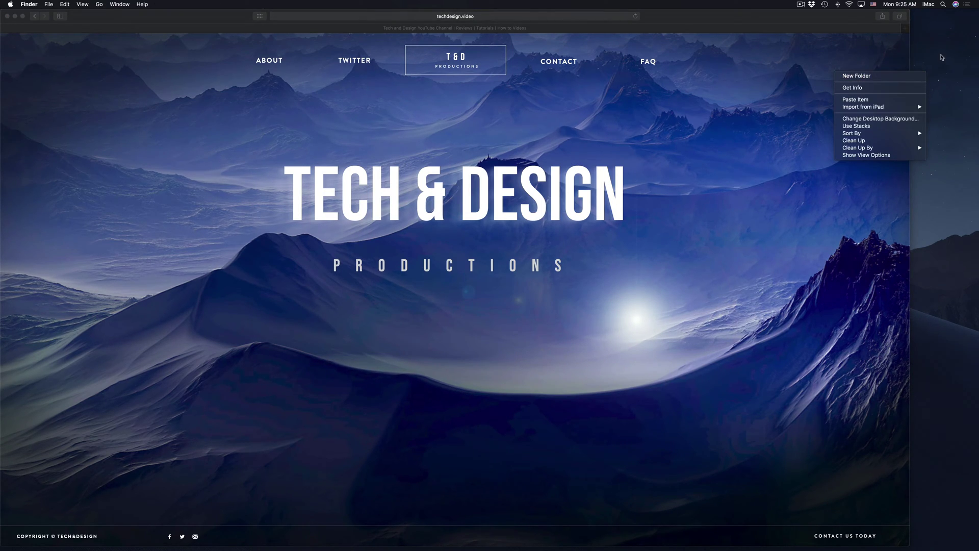
pyautogui.click(933, 56)
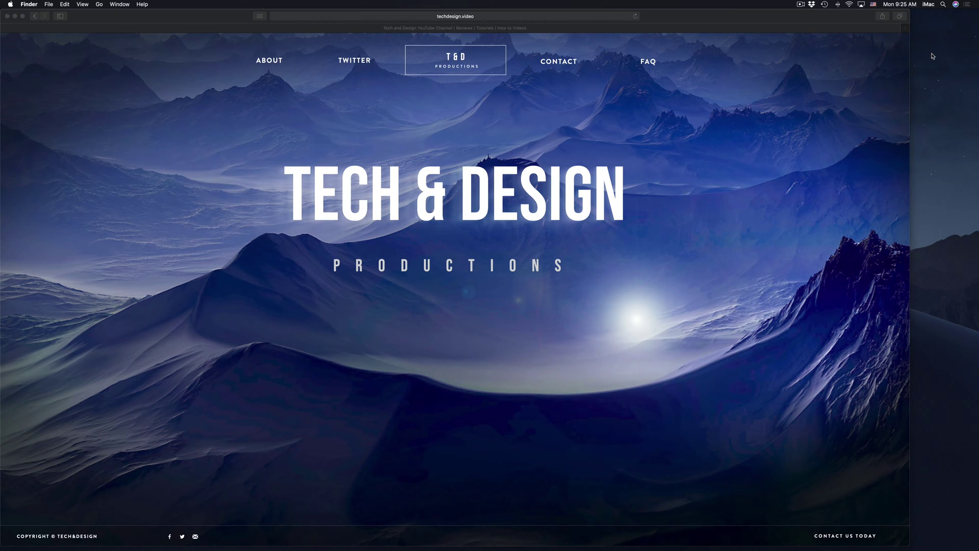